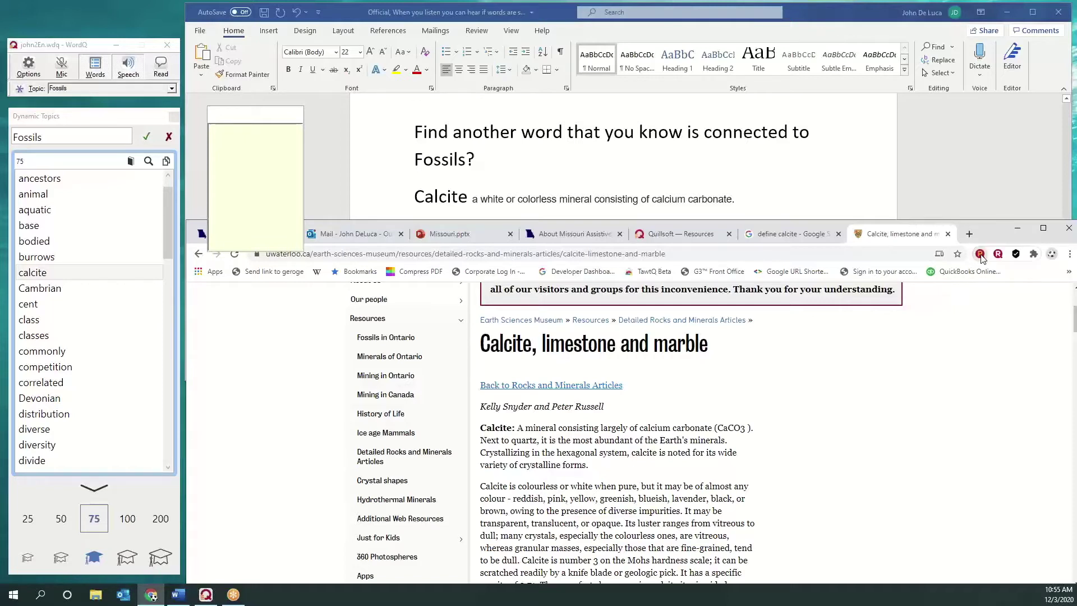
# Step: Open the calcite article in the simplified reading view, make the browser window taller, and turn off WordQ's word prediction
pyautogui.click(980, 254)
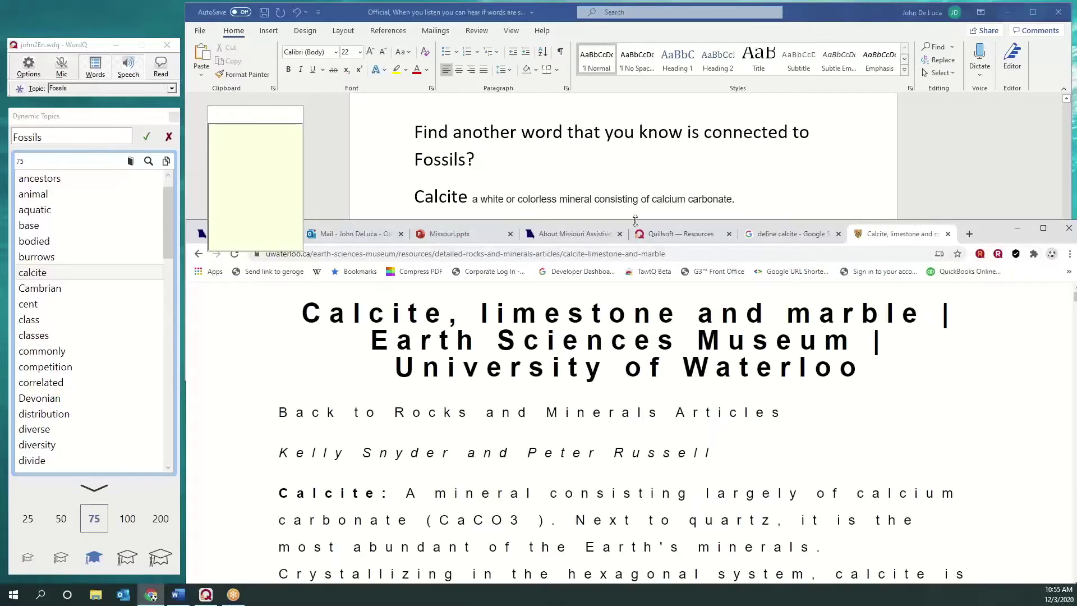
pyautogui.moveTo(640, 211); pyautogui.dragTo(666, 118)
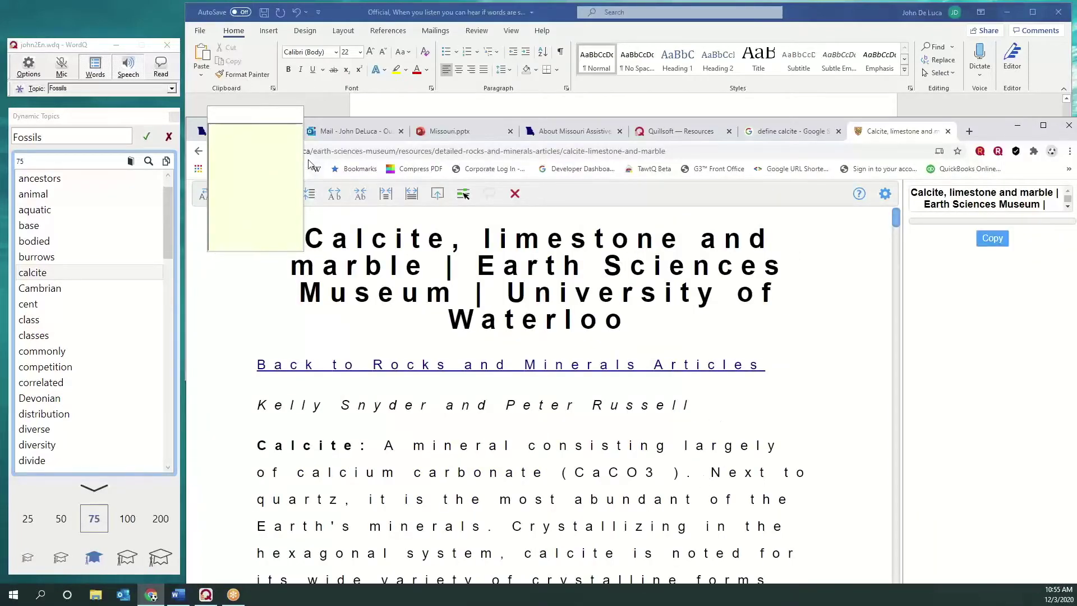
pyautogui.click(103, 74)
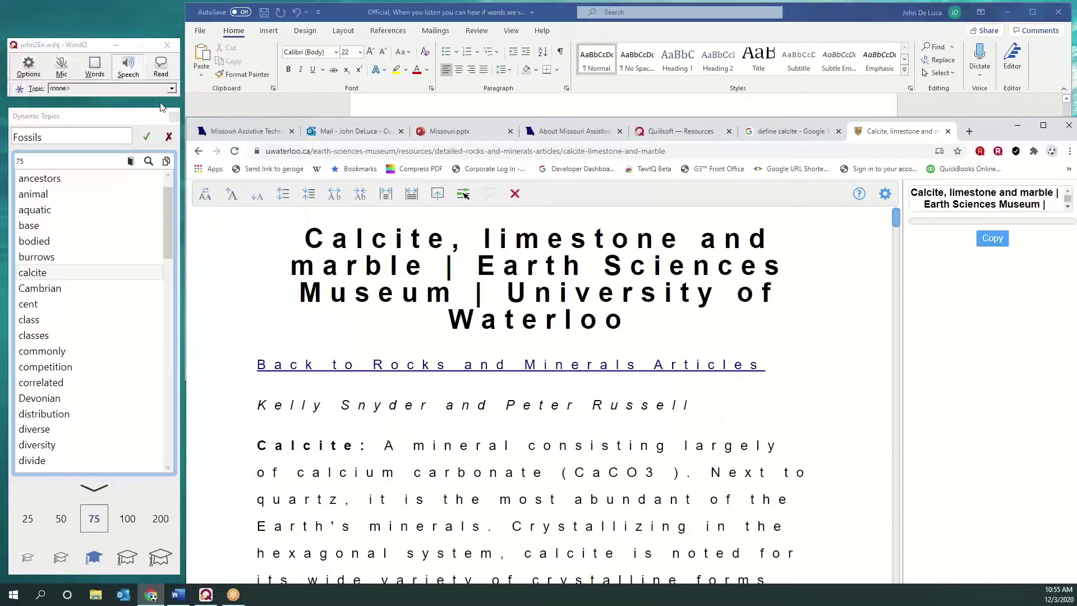
# Step: Read aloud the first sentence of the Calcite paragraph and select the authors' line above it
pyautogui.scroll(-2, 696, 445)
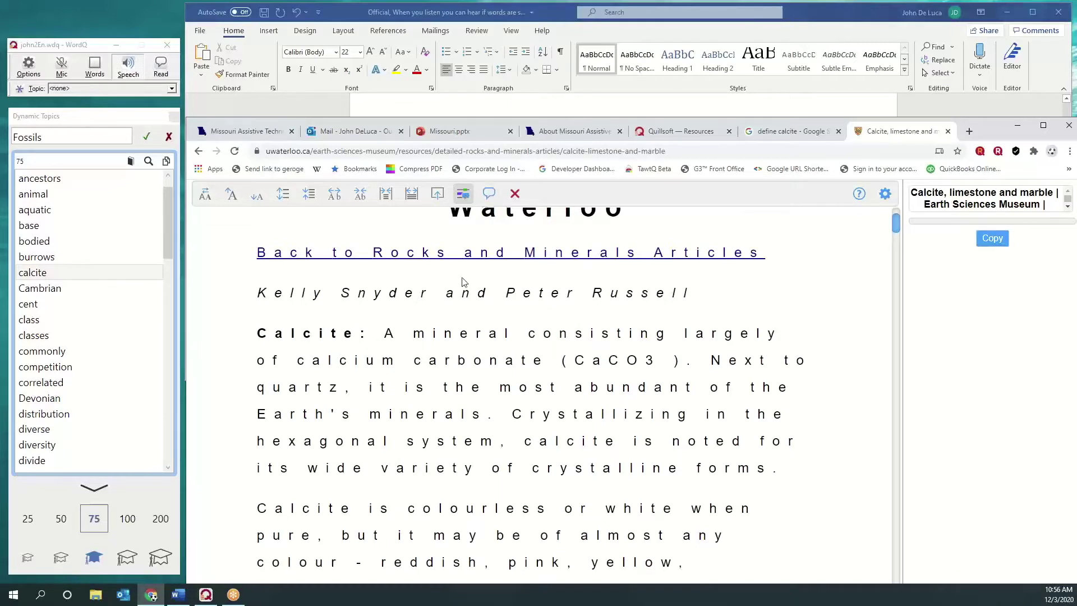
pyautogui.click(448, 335)
pyautogui.click(489, 193)
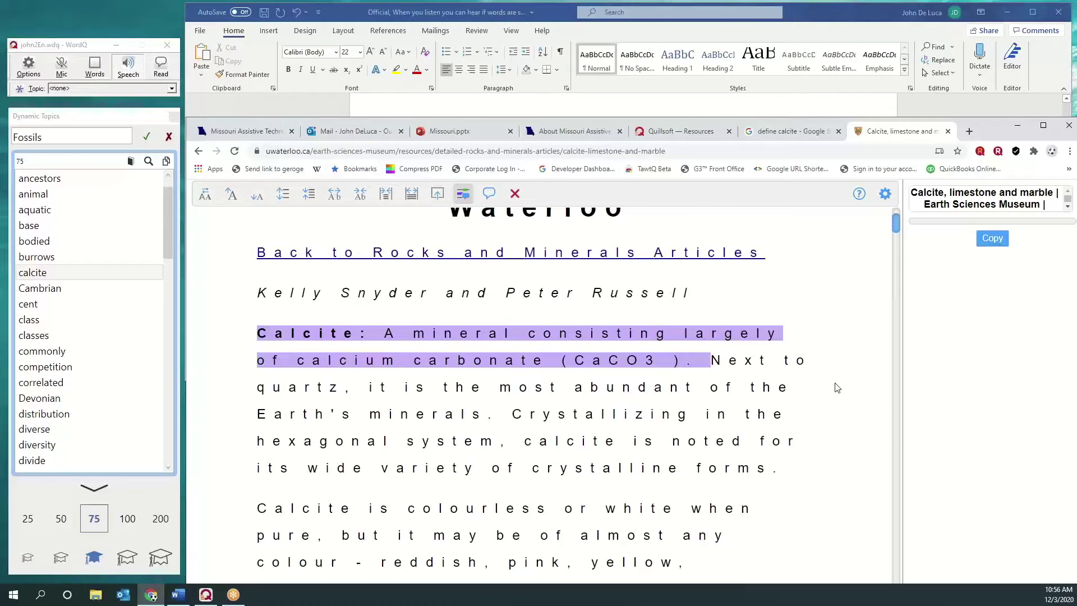
pyautogui.click(813, 299)
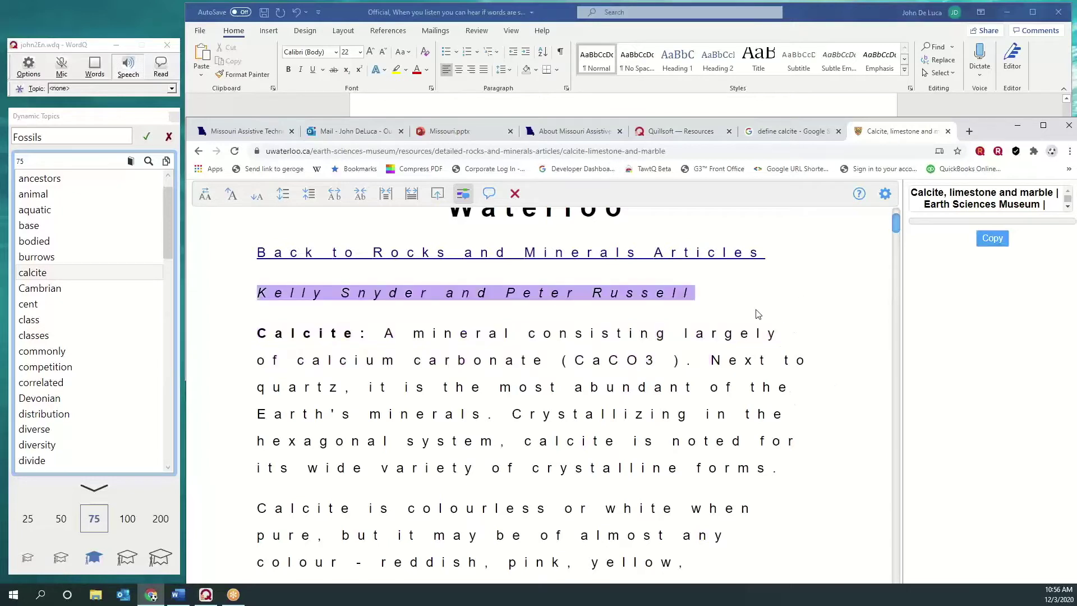
# Step: Try another font and a larger text size on the article, and return both to their original settings
pyautogui.click(205, 195)
pyautogui.click(205, 194)
pyautogui.click(234, 194)
pyautogui.click(234, 194)
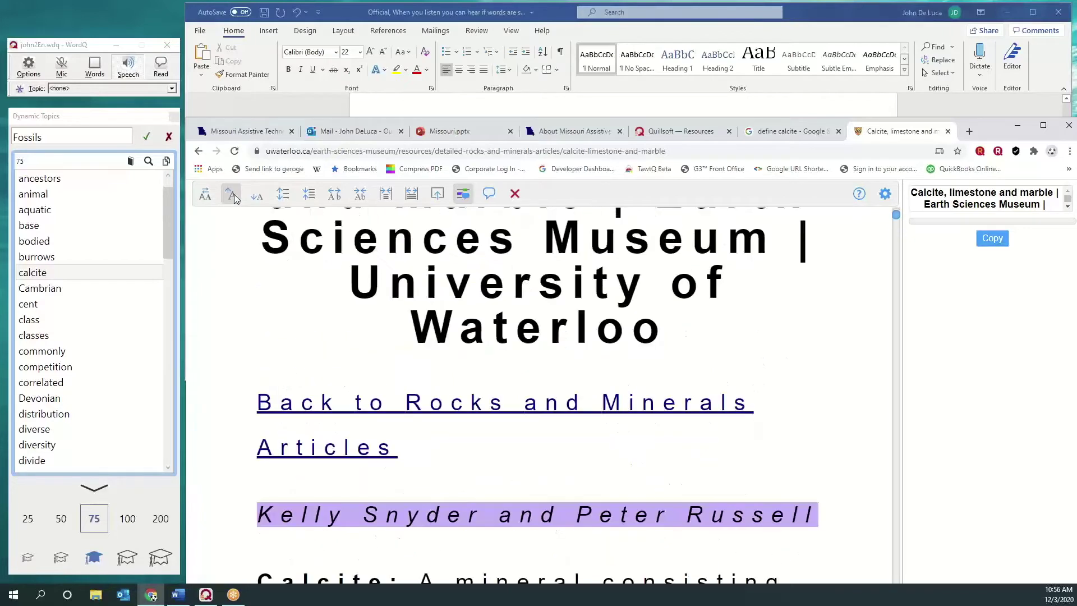
pyautogui.click(258, 196)
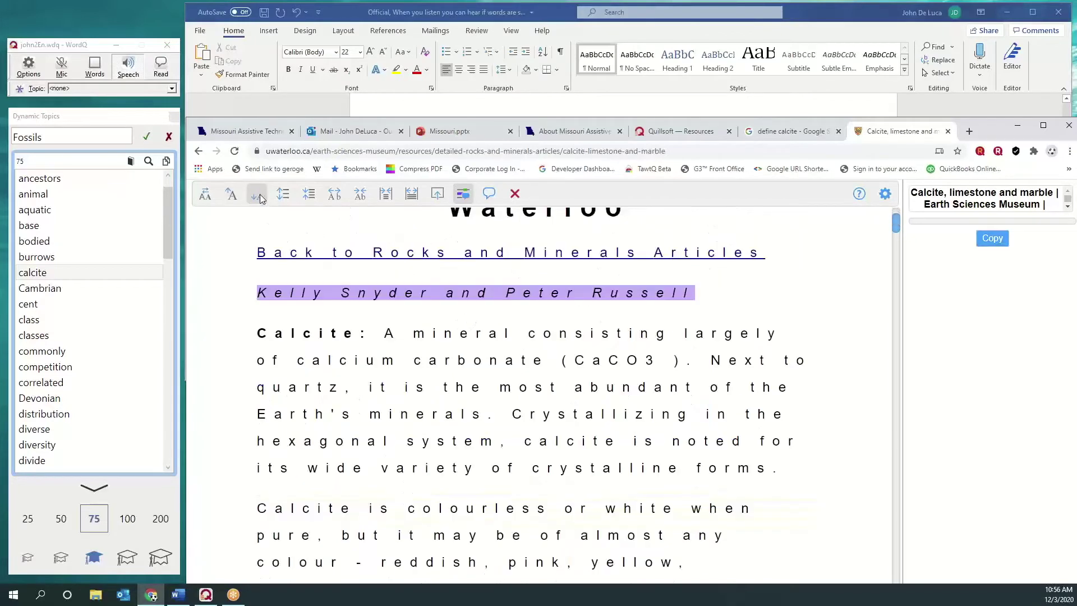
# Step: Try wider line spacing and wider letter spacing on the article, and reset both to their original spacing
pyautogui.click(283, 197)
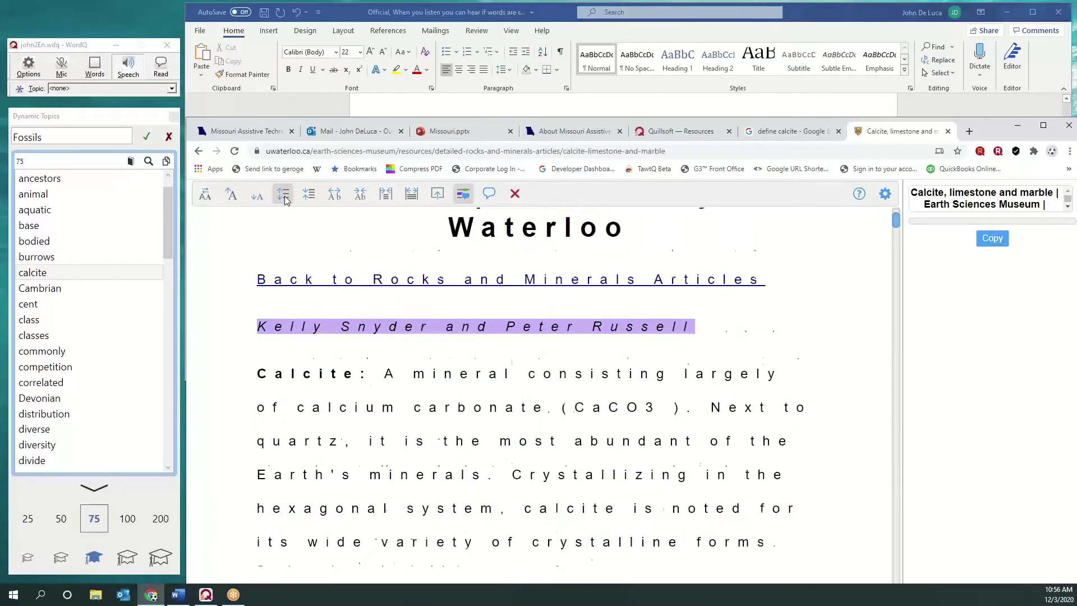
pyautogui.click(284, 196)
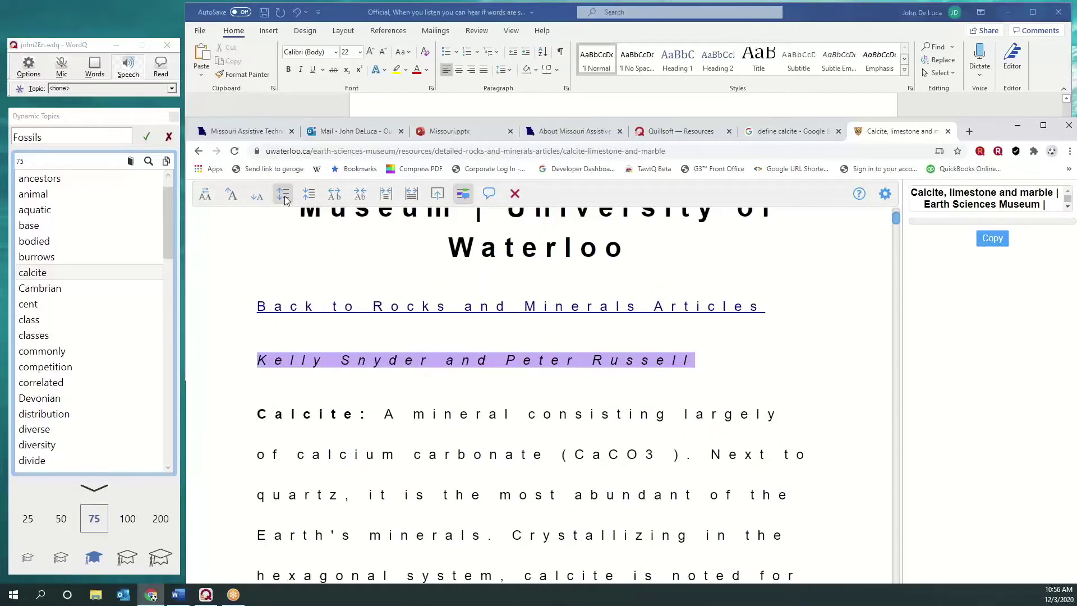
pyautogui.click(307, 195)
pyautogui.click(307, 194)
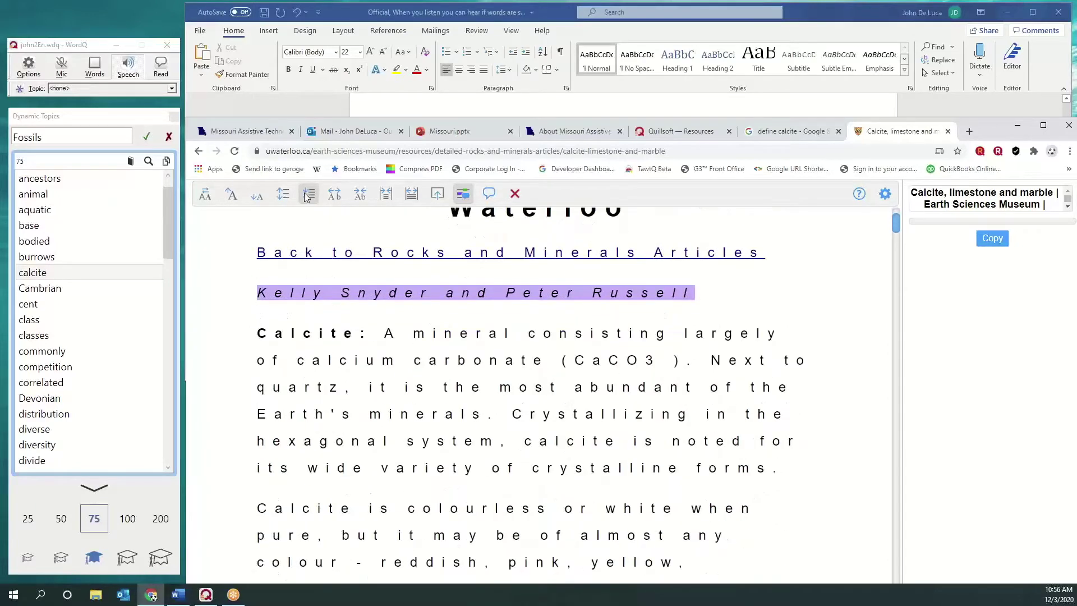
pyautogui.click(334, 197)
pyautogui.click(333, 196)
pyautogui.click(361, 198)
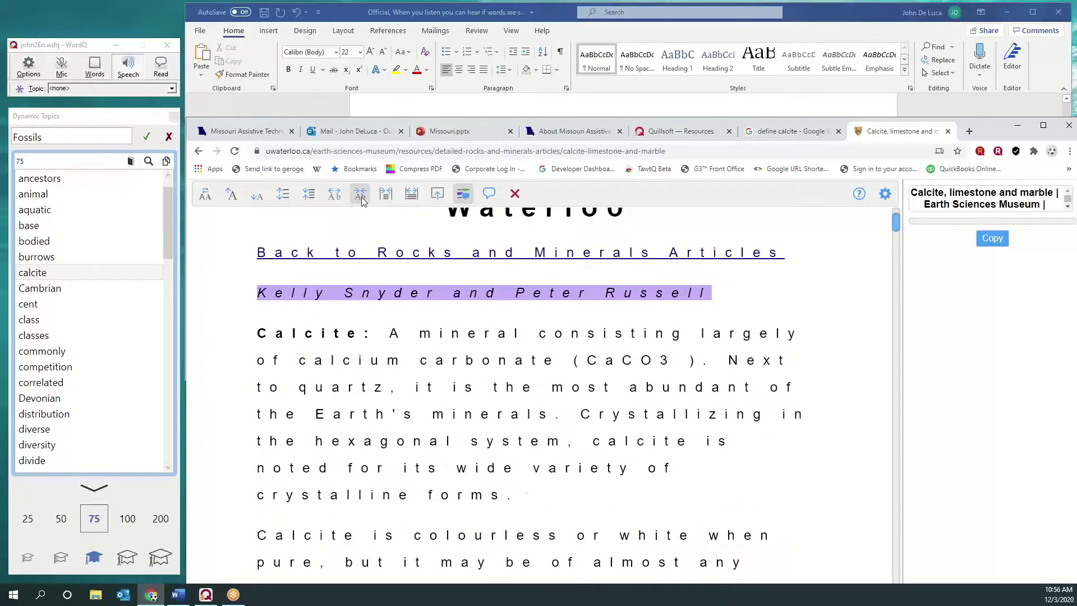
pyautogui.click(361, 197)
# Step: Try a narrower text column for the article and widen it back to its original width
pyautogui.click(386, 195)
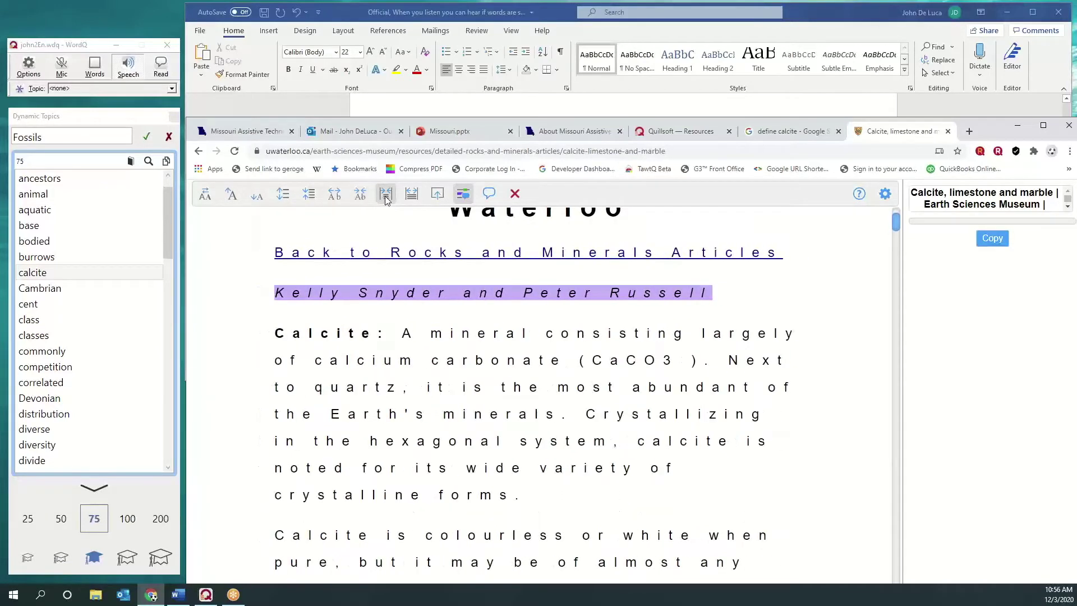
pyautogui.click(387, 195)
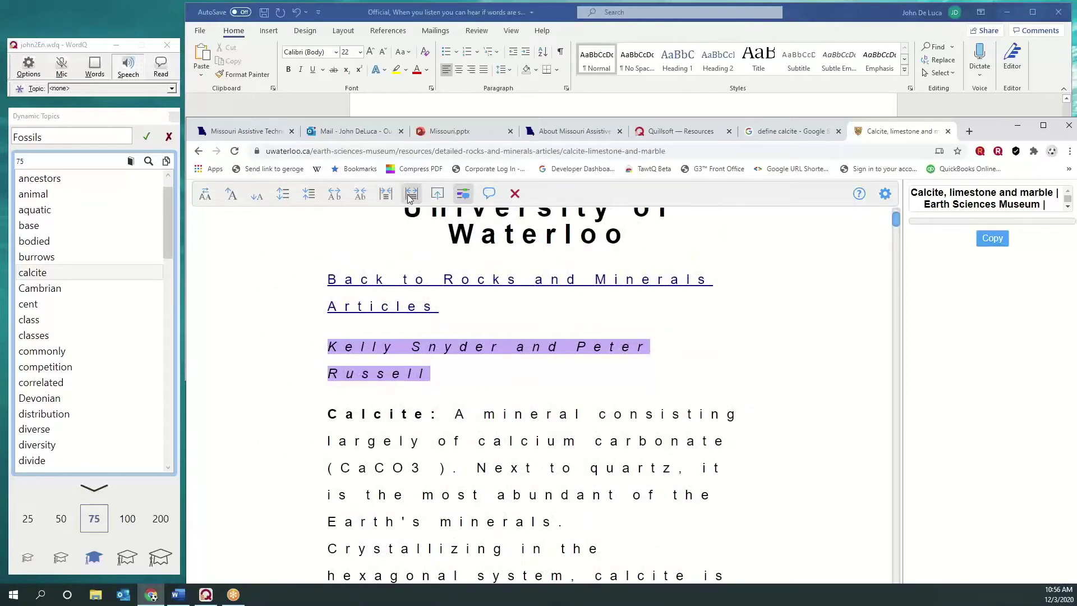
pyautogui.click(412, 195)
pyautogui.click(411, 195)
pyautogui.click(411, 195)
pyautogui.click(411, 195)
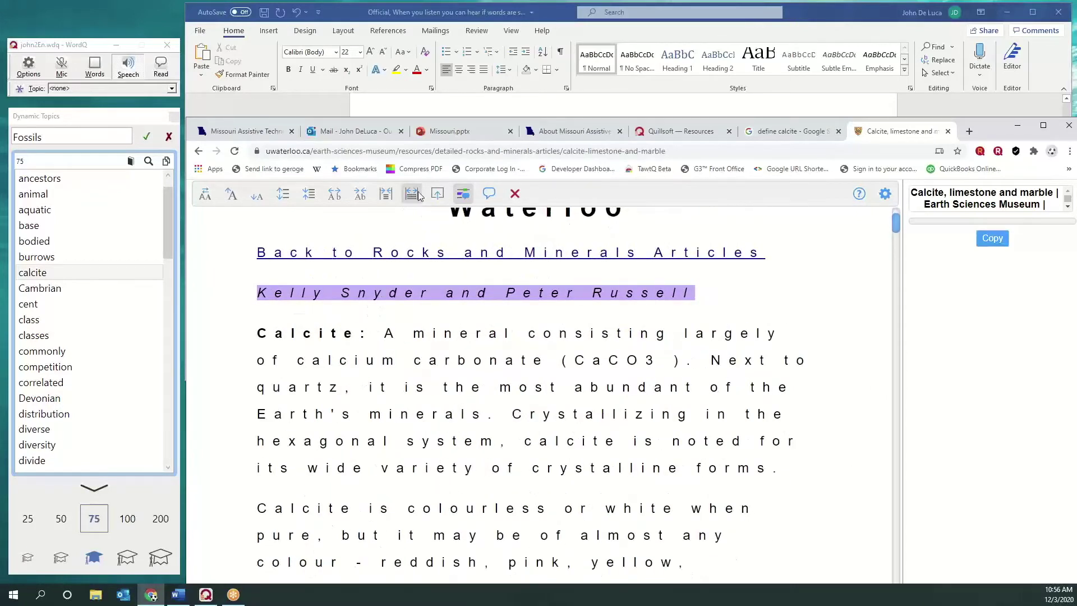
# Step: View the blank area for pasting text and return to the article in highlighting mode
pyautogui.click(437, 196)
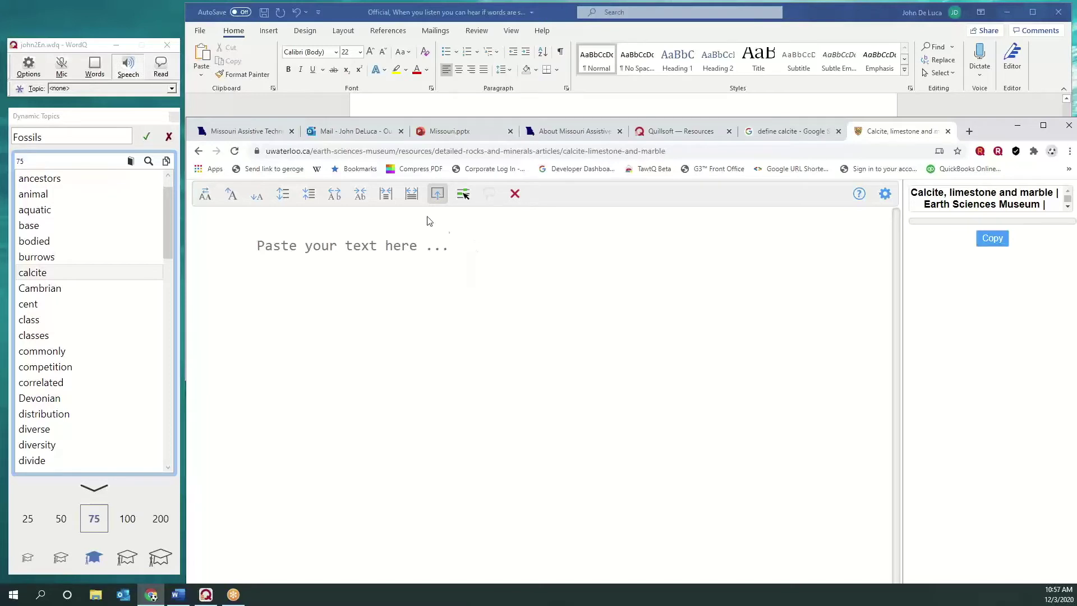
pyautogui.click(464, 194)
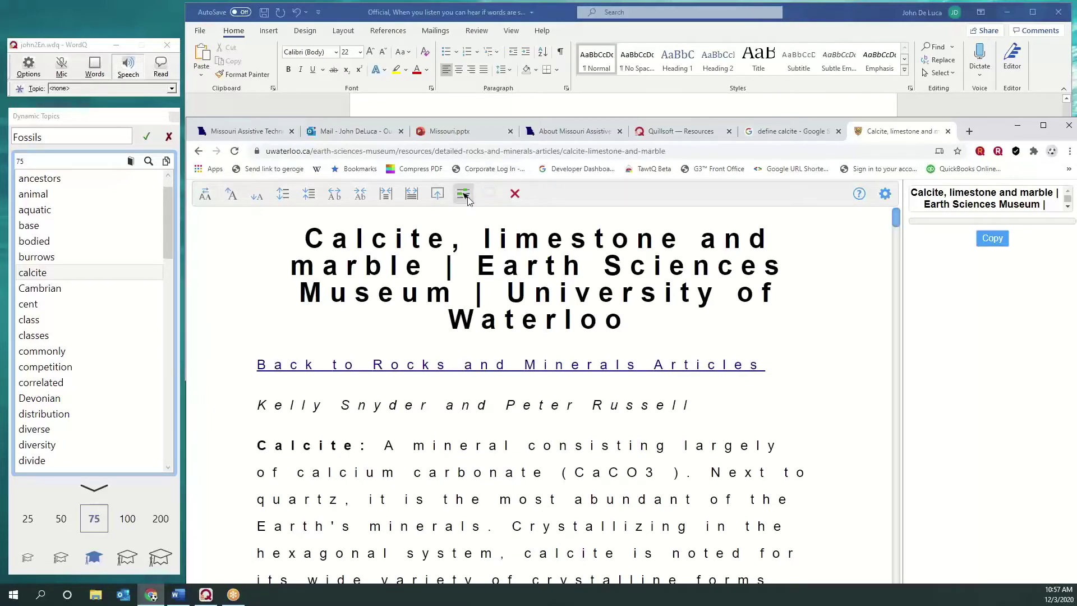
# Step: Highlight "mineral", "calcium carbonate", "quartz," and "abundant" in the Calcite paragraph to collect them as notes
pyautogui.scroll(-2, 588, 330)
pyautogui.scroll(-1, 588, 330)
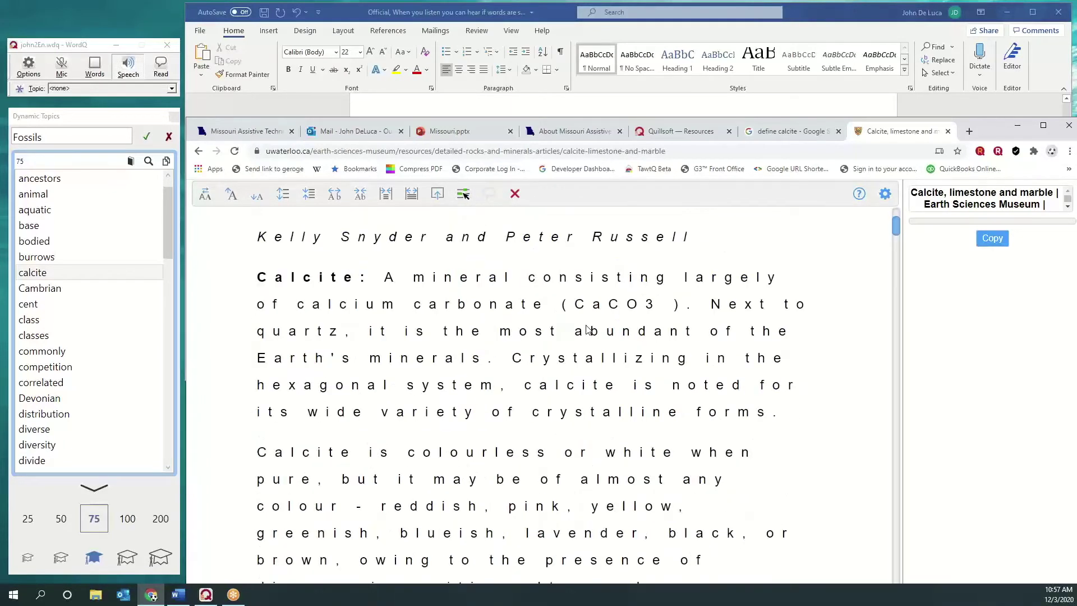
pyautogui.doubleClick(488, 284)
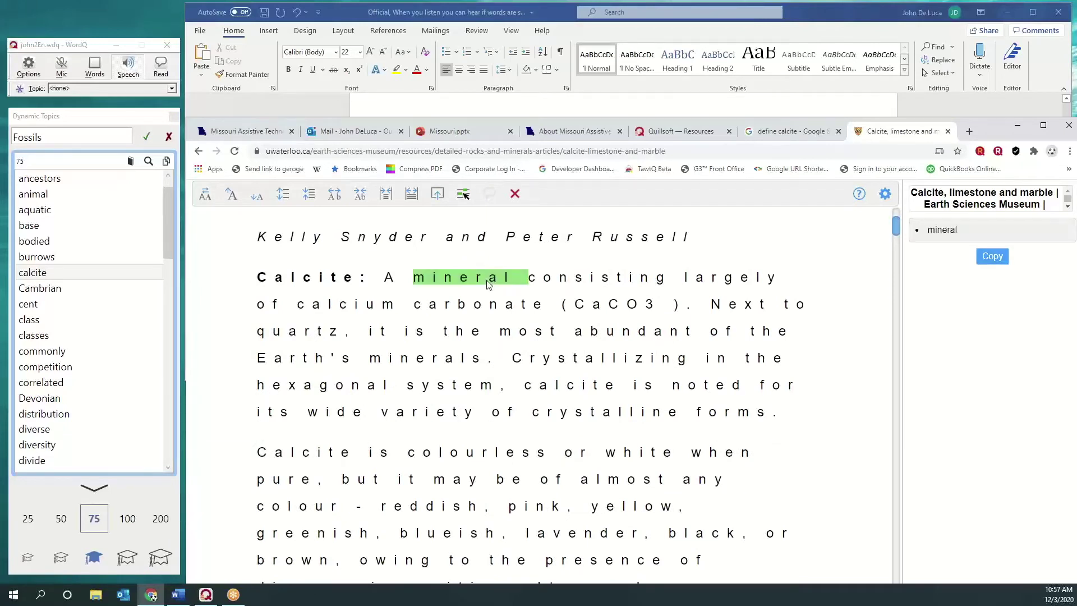
pyautogui.doubleClick(372, 308)
pyautogui.doubleClick(467, 304)
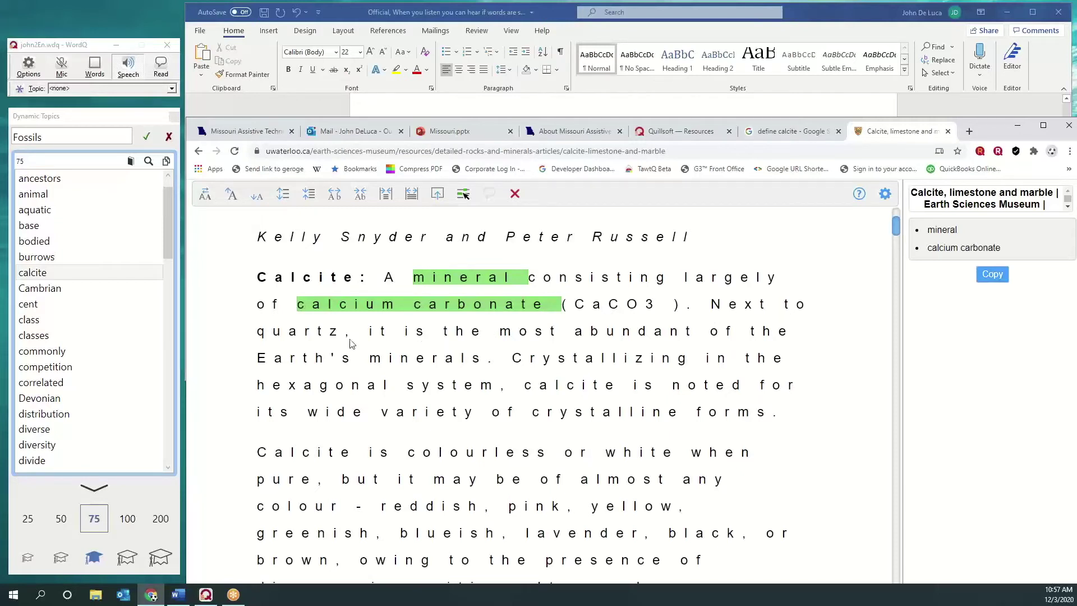
pyautogui.doubleClick(323, 336)
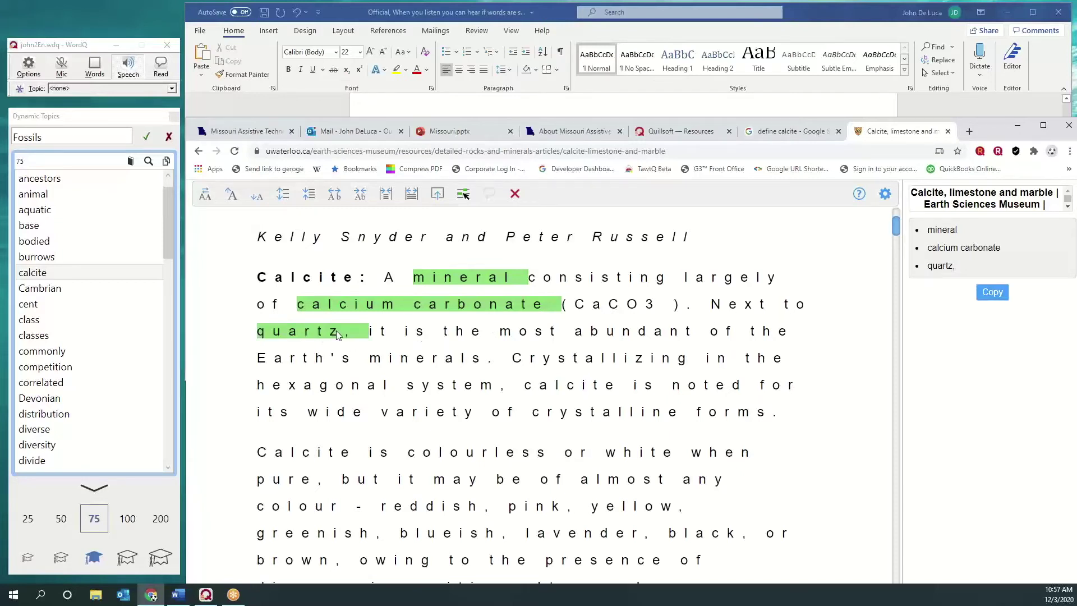
pyautogui.doubleClick(611, 336)
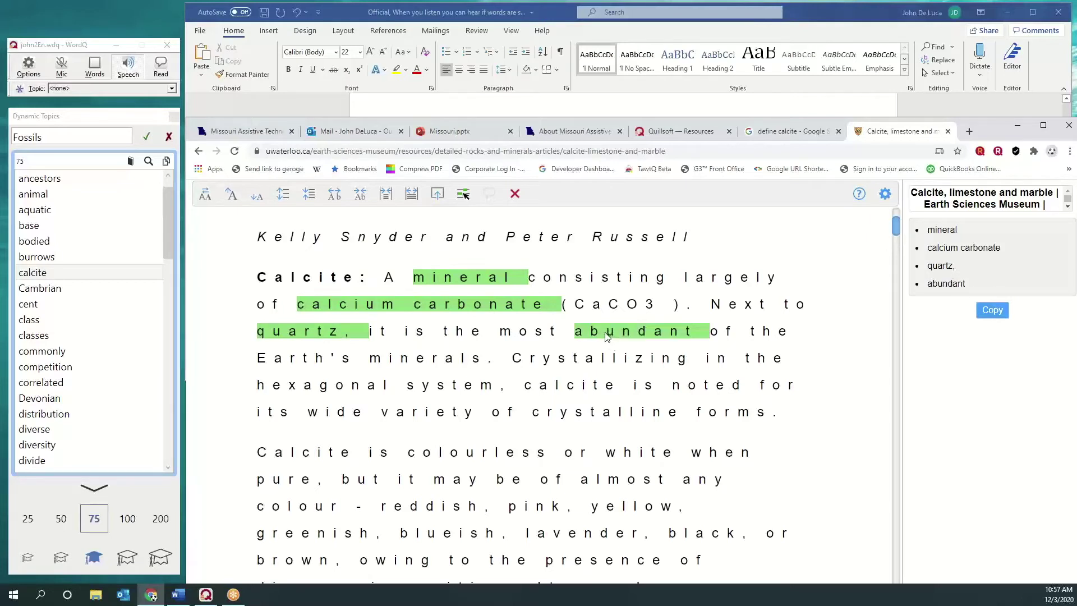
# Step: Try highlighting "Earth's minerals." in the Calcite paragraph and remove both words from the highlights again
pyautogui.moveTo(314, 360); pyautogui.dragTo(432, 368)
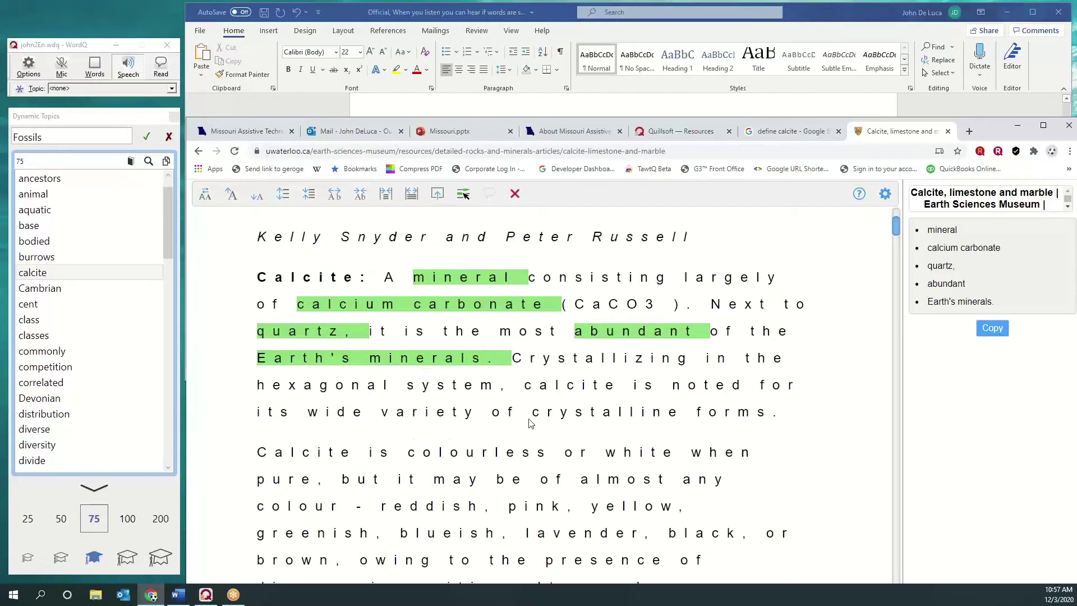
pyautogui.click(664, 365)
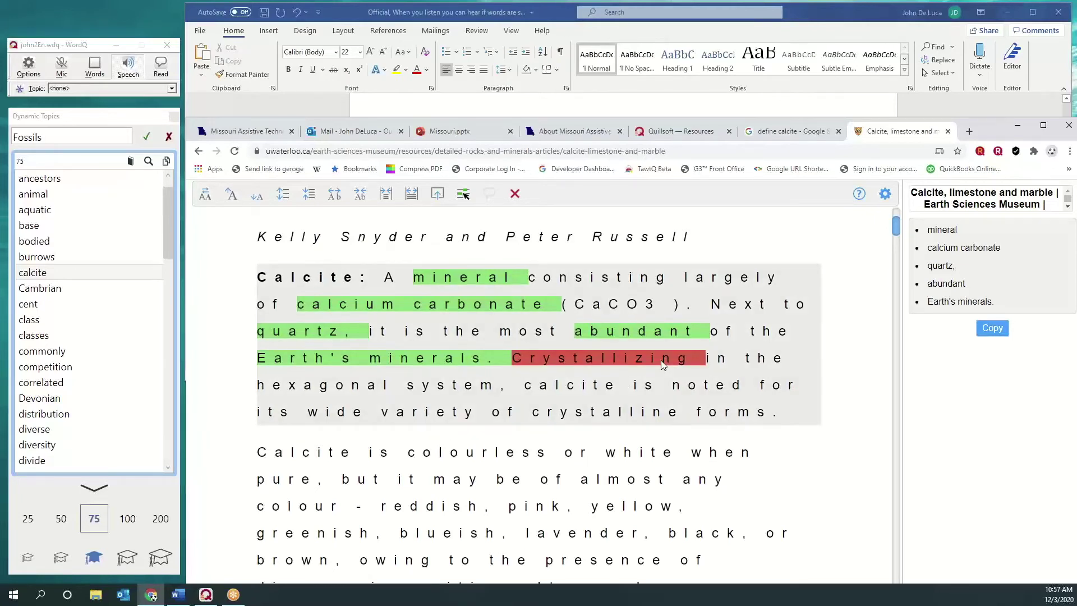
pyautogui.click(664, 365)
pyautogui.click(344, 360)
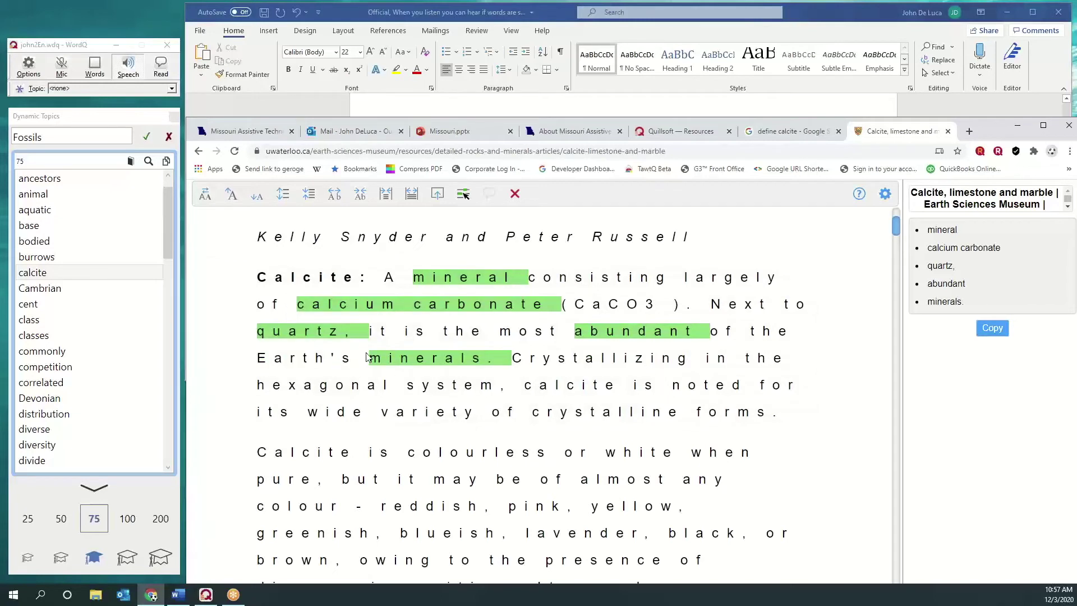
pyautogui.click(476, 358)
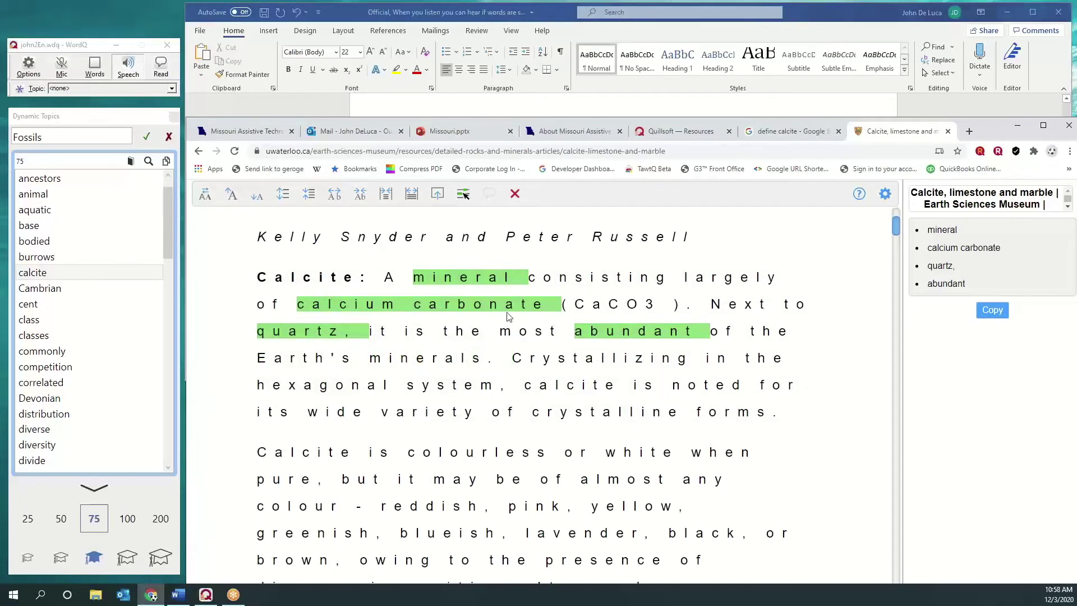
# Step: Highlight "Crystallizing" and "hexagonal", and move "hexagonal" above "Crystallizing" in the collected list
pyautogui.click(572, 359)
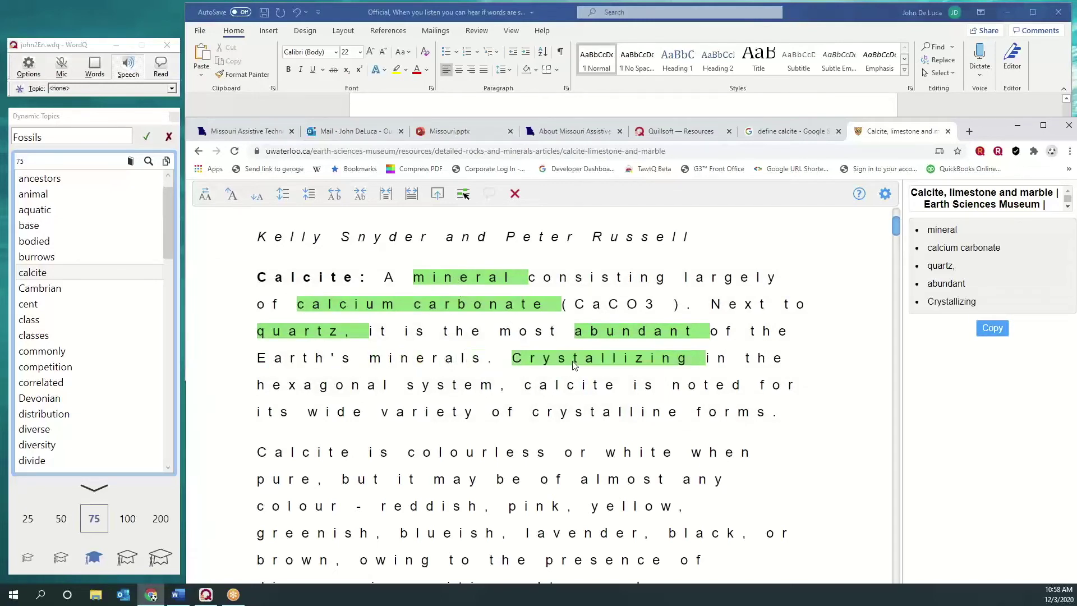
pyautogui.click(325, 386)
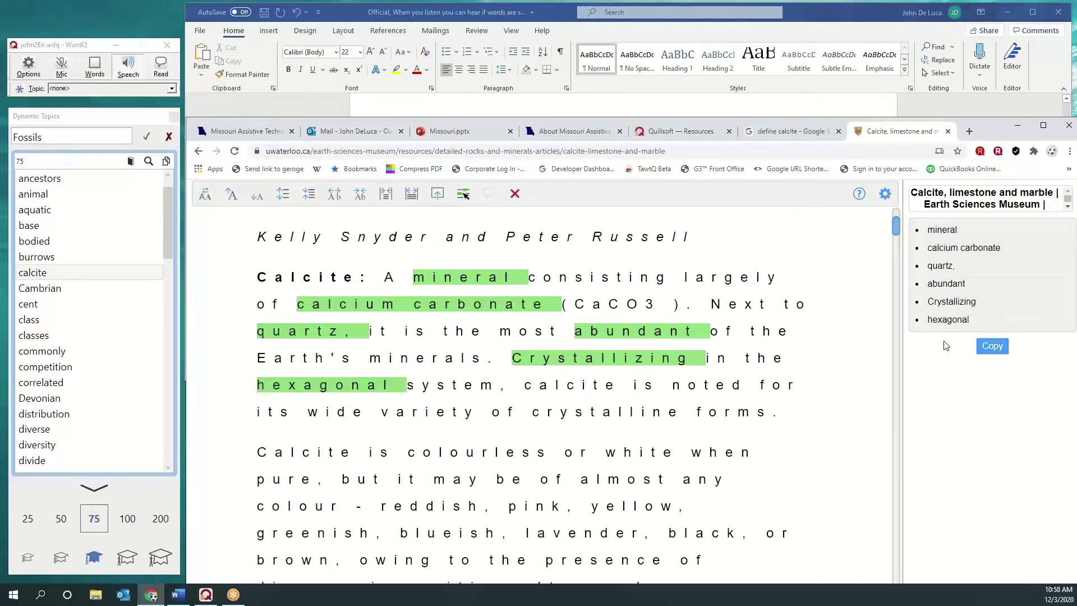
pyautogui.moveTo(946, 323)
pyautogui.mouseDown()
pyautogui.moveTo(956, 282)
pyautogui.moveTo(958, 307)
pyautogui.mouseUp()
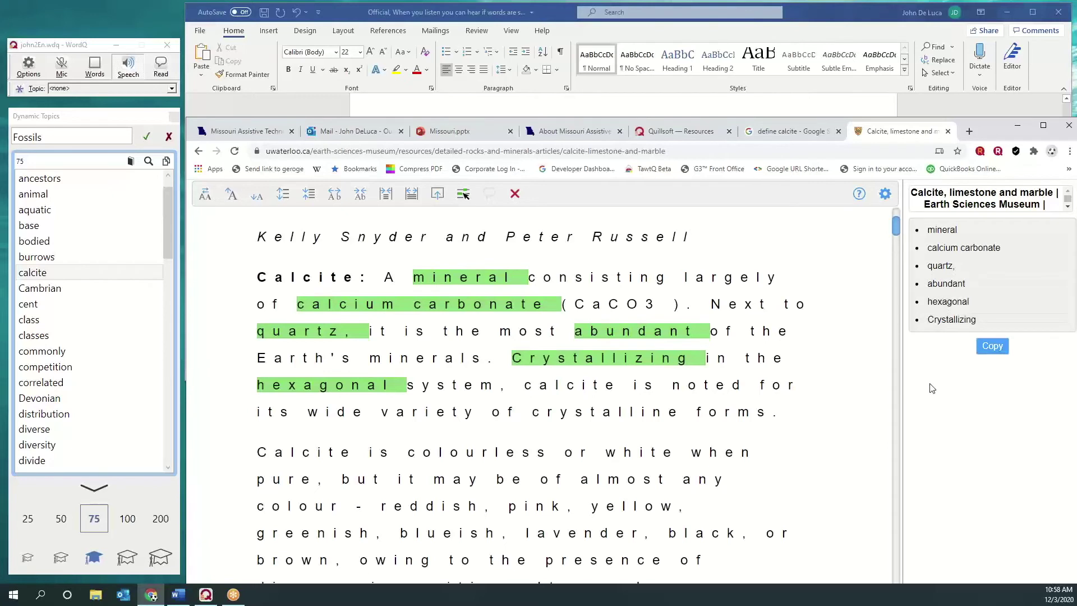
# Step: Copy the collected list and paste it below "Tell me something interesting about it." in the Word document, with the Word window enlarged
pyautogui.click(994, 347)
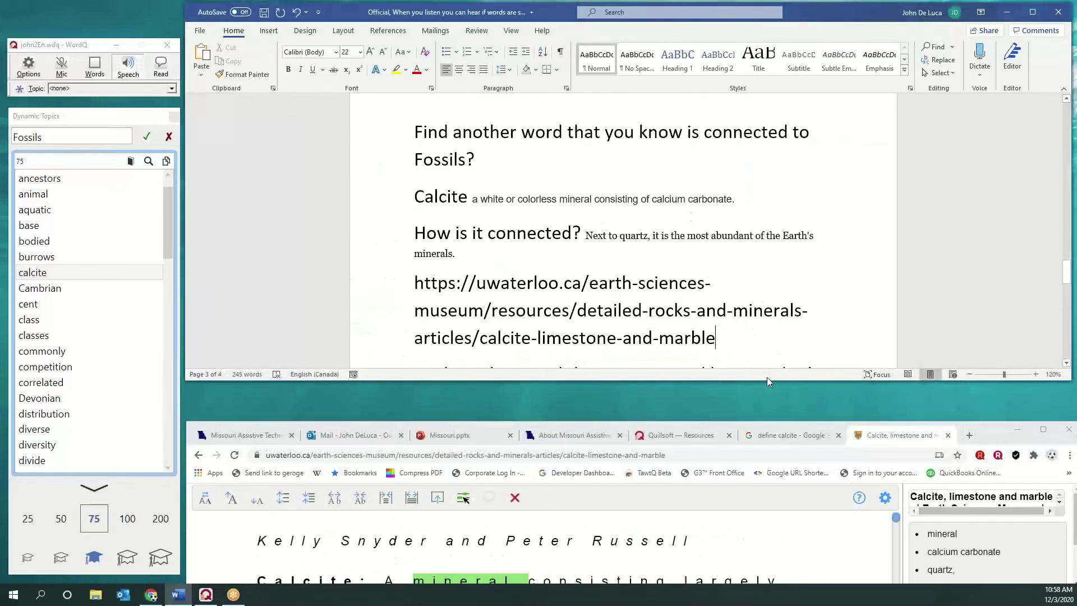
pyautogui.moveTo(765, 398); pyautogui.dragTo(765, 545)
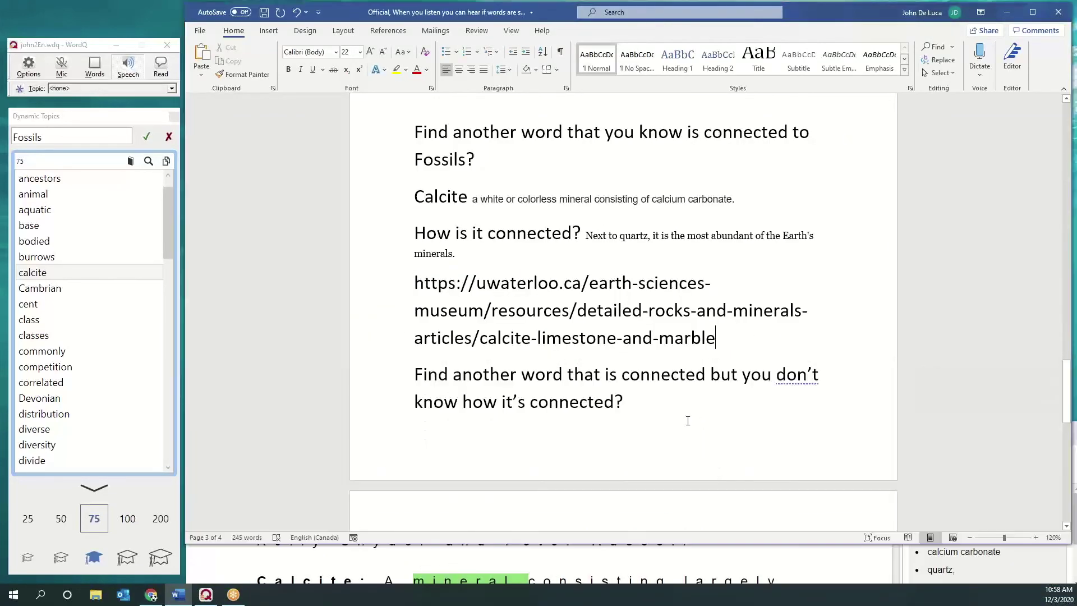
pyautogui.scroll(-3, 634, 356)
pyautogui.scroll(-5, 634, 355)
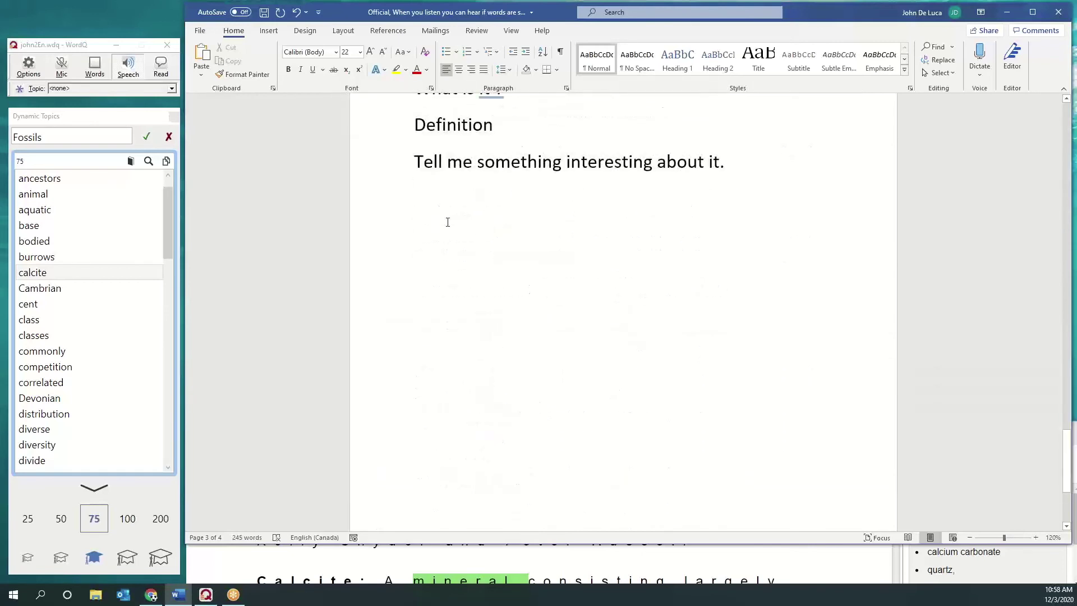
pyautogui.click(429, 204)
pyautogui.hotkey('ctrl', 'v')
pyautogui.hotkey('ctrl', 'z')
# Step: Underline the pasted title "Calcite, limestone and marble | Earth Sciences Museum | University of Waterloo"
pyautogui.moveTo(694, 247); pyautogui.dragTo(415, 221)
pyautogui.hotkey('ctrl', 'u')
pyautogui.click(485, 318)
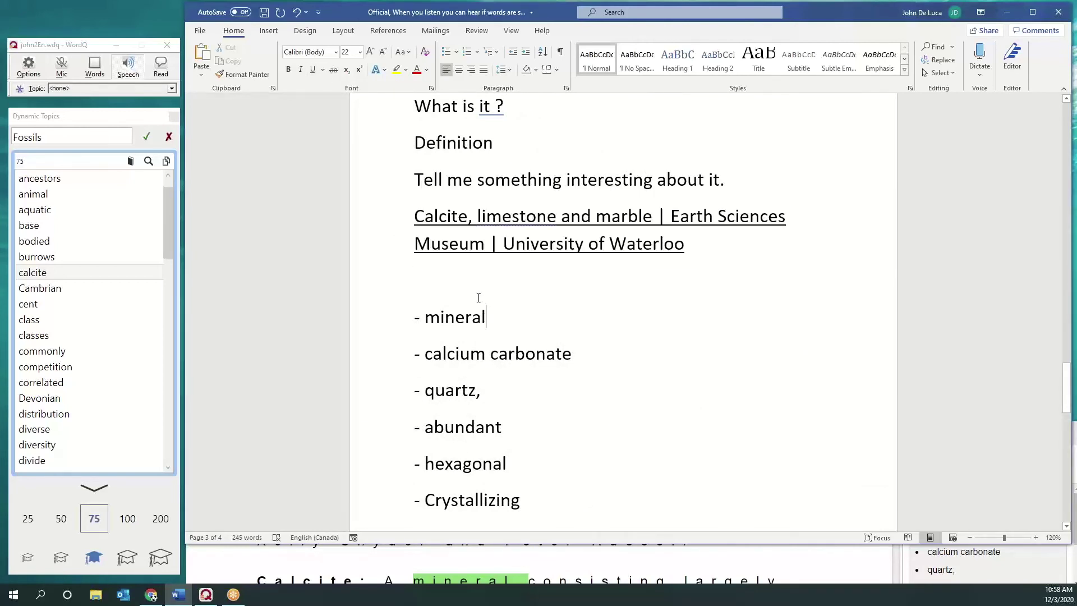
# Step: Turn on WordQ's word prediction and view the suggestions for "calcium" in the pasted list
pyautogui.click(101, 72)
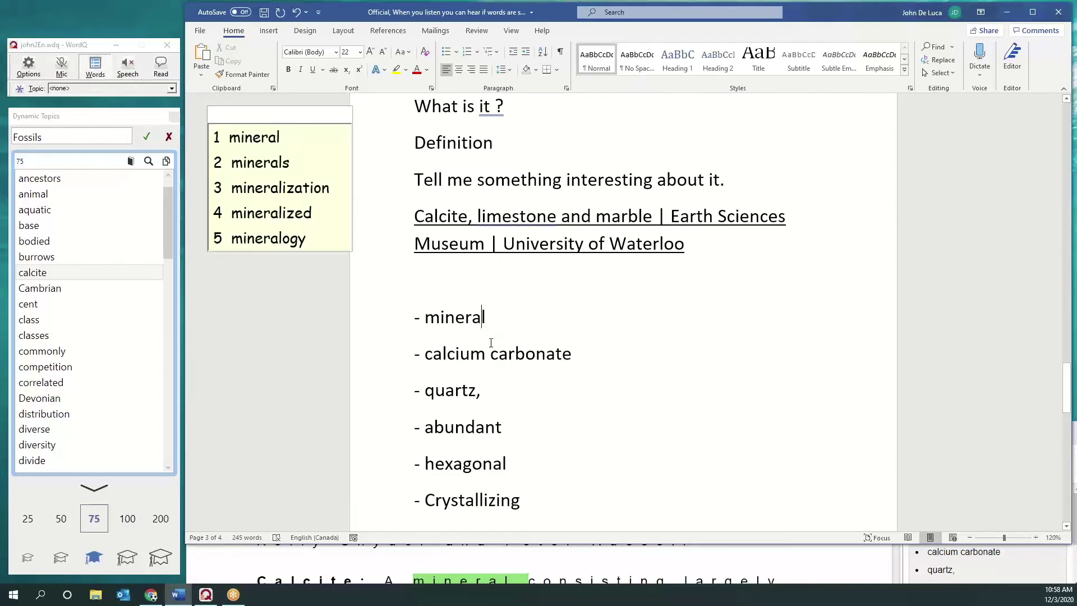
pyautogui.click(470, 354)
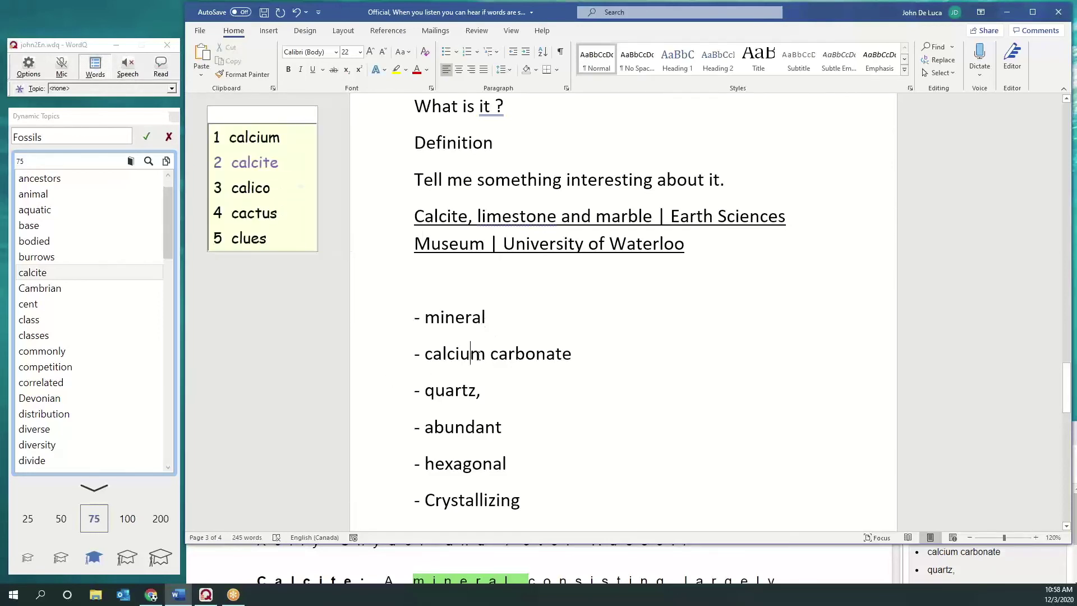
# Step: View WordQ's word suggestions for "quartz", "abundant", "hexagonal" and "Crystallizing" in the pasted list
pyautogui.click(478, 393)
pyautogui.click(464, 430)
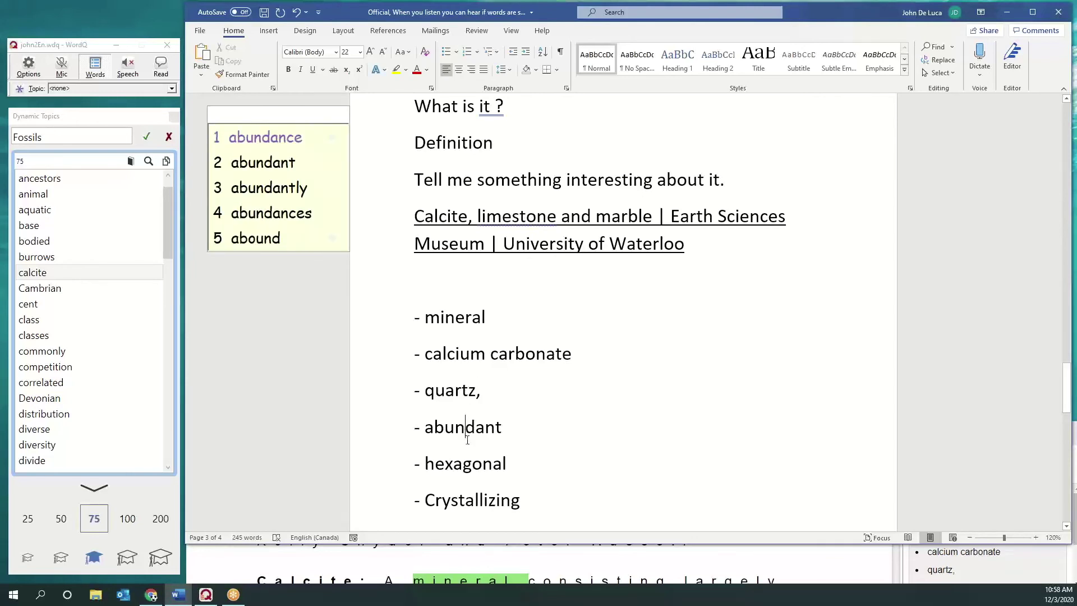
pyautogui.click(506, 465)
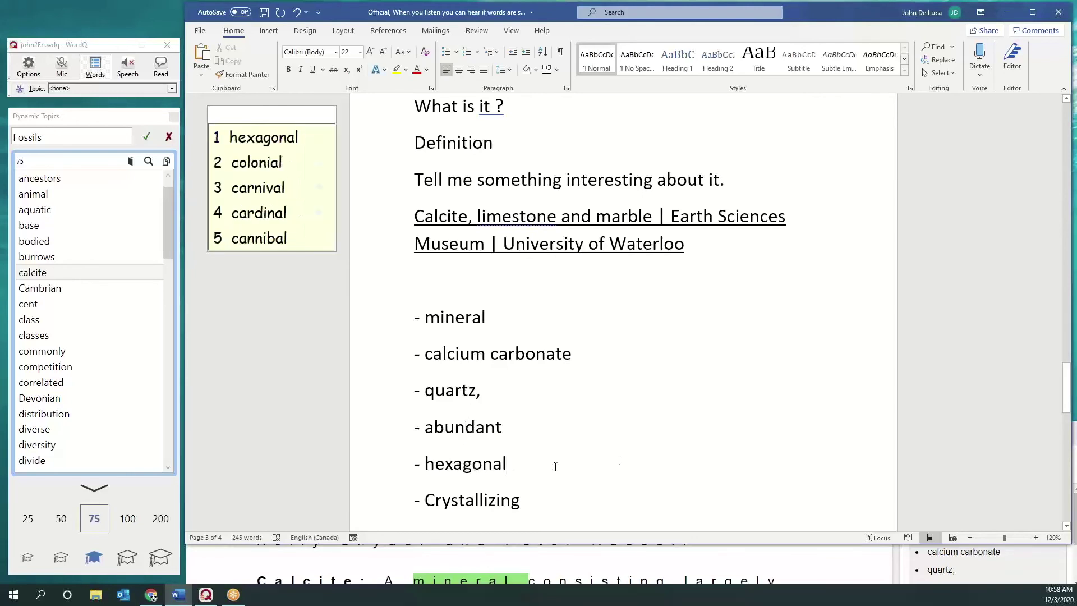
pyautogui.scroll(-2, 595, 455)
pyautogui.click(455, 373)
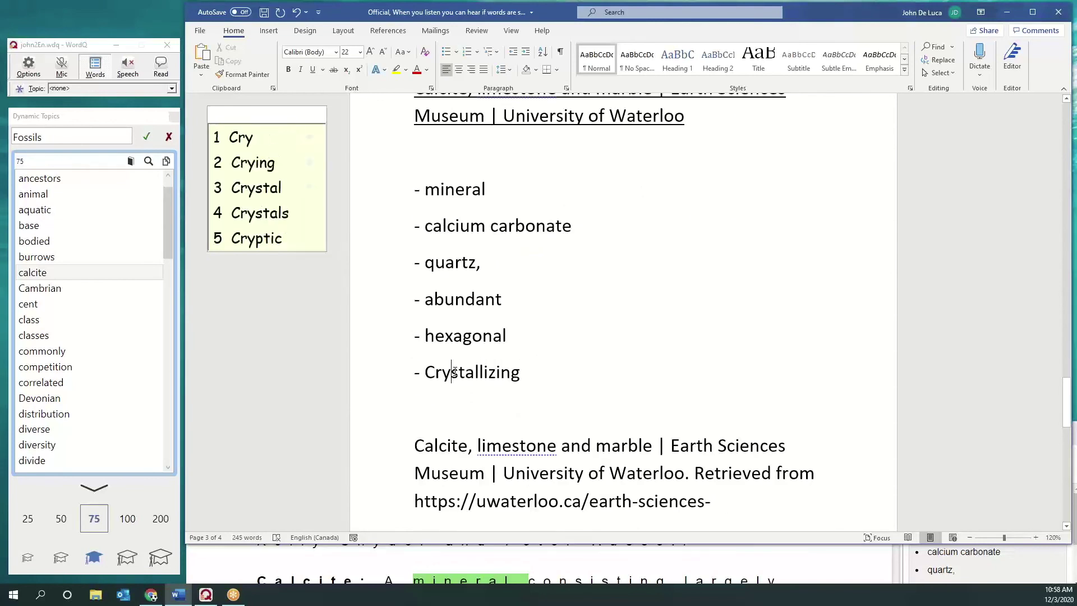
pyautogui.click(494, 380)
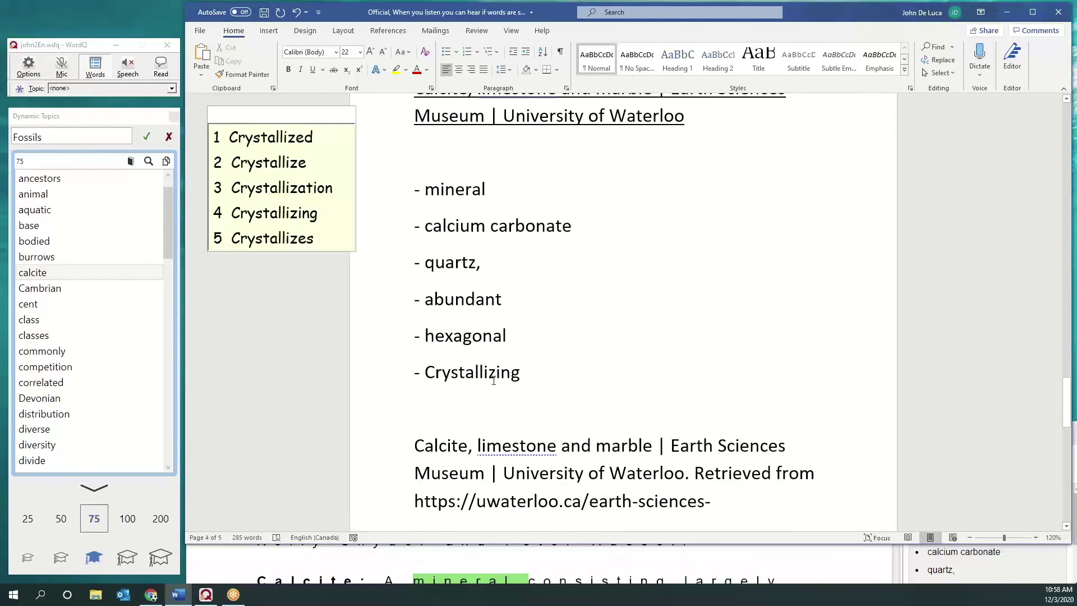
# Step: Examine the source citation below the pasted list by selecting its full text, and return to the underlined title
pyautogui.scroll(-1, 694, 481)
pyautogui.moveTo(712, 471); pyautogui.dragTo(408, 413)
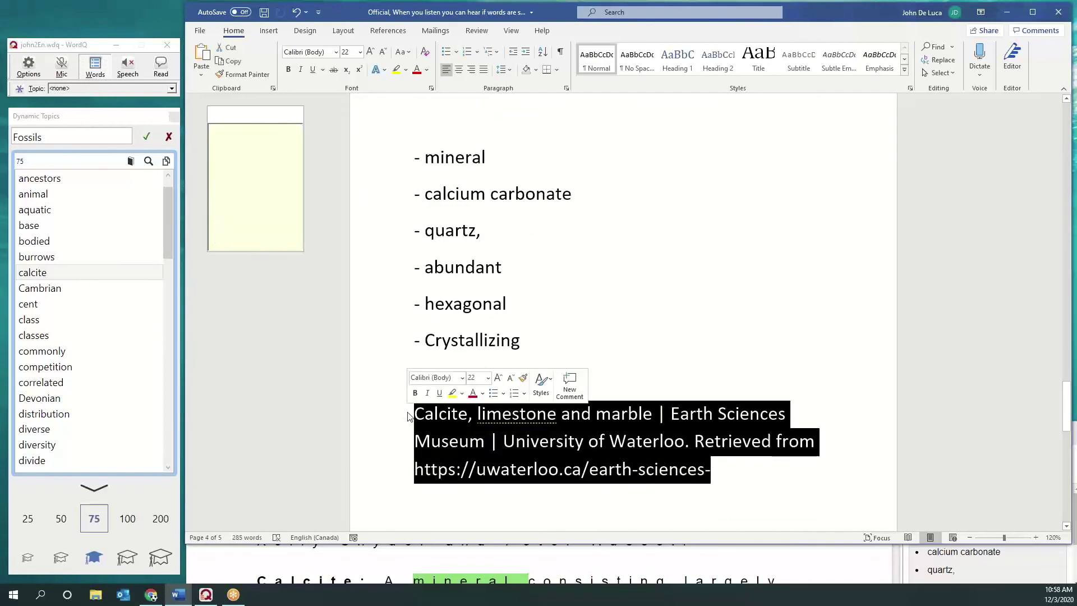
pyautogui.click(683, 321)
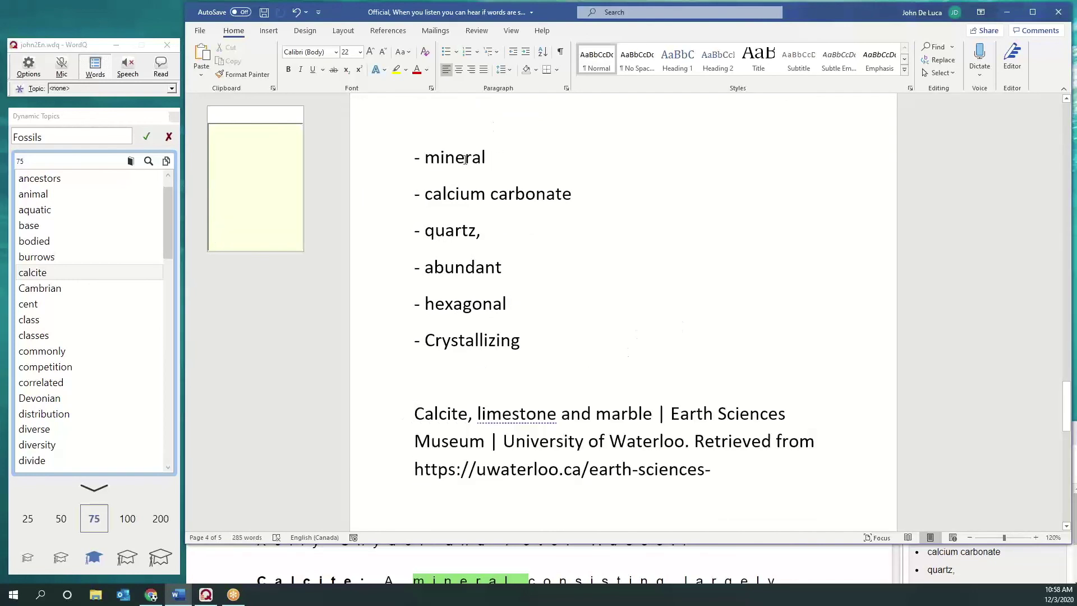
pyautogui.scroll(2, 465, 160)
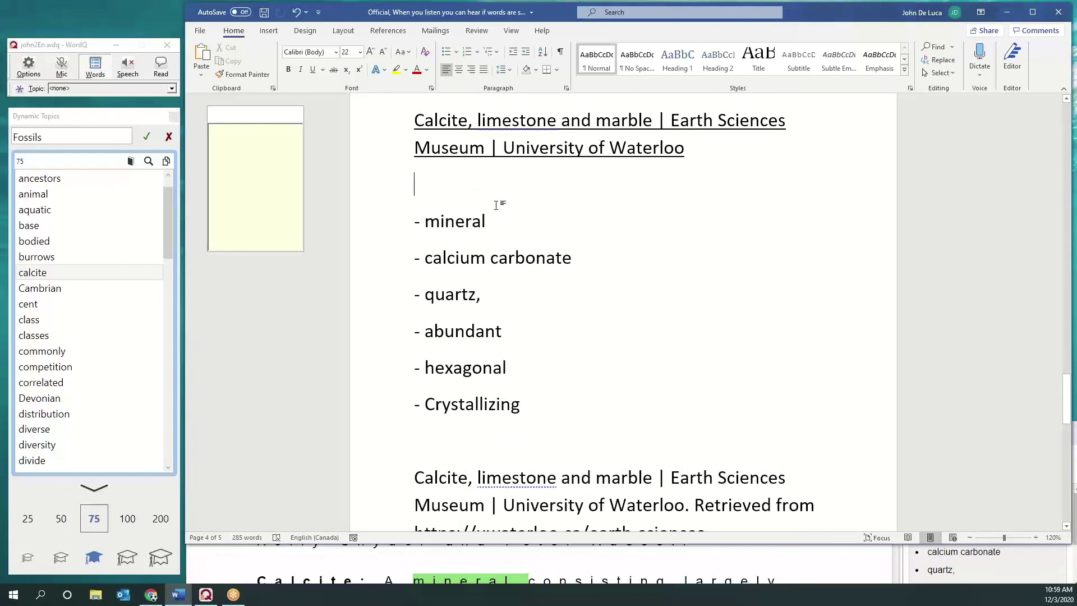